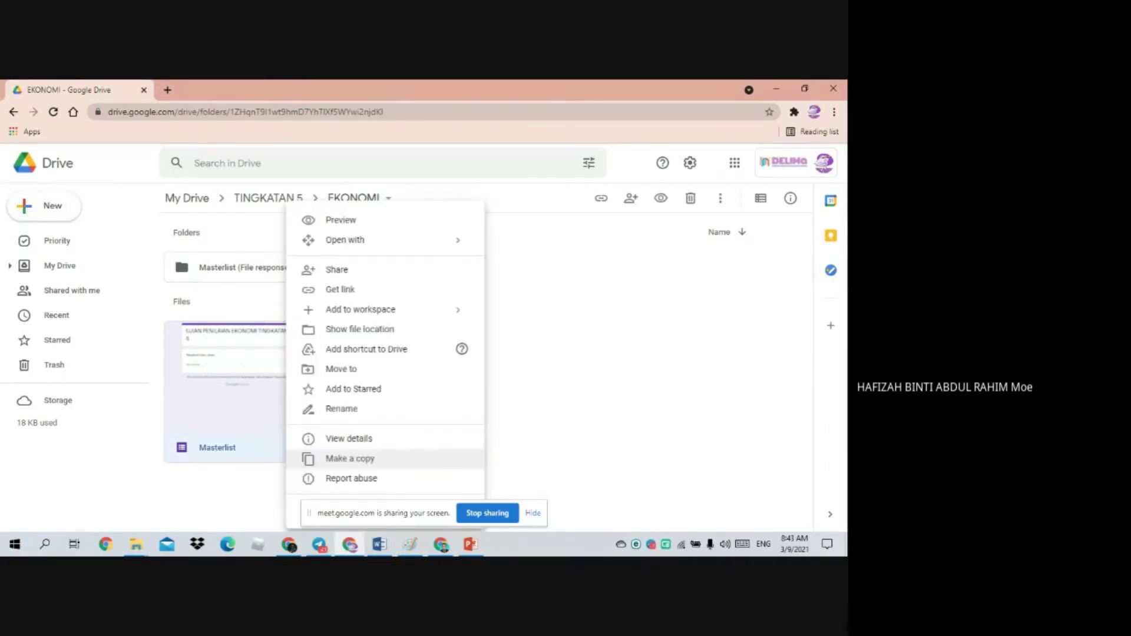
- Make a copy of the Masterlist form in the EKONOMI folder and open the options of the copied file
{"action": "left_click", "coordinate": [349, 459]}
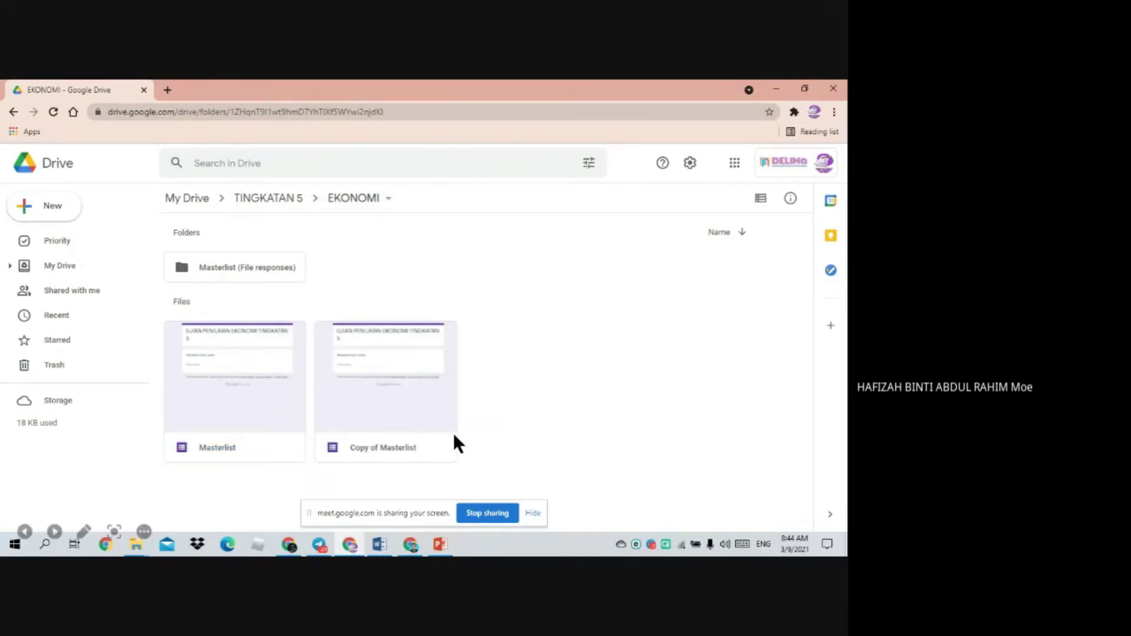
{"action": "left_click", "coordinate": [534, 513]}
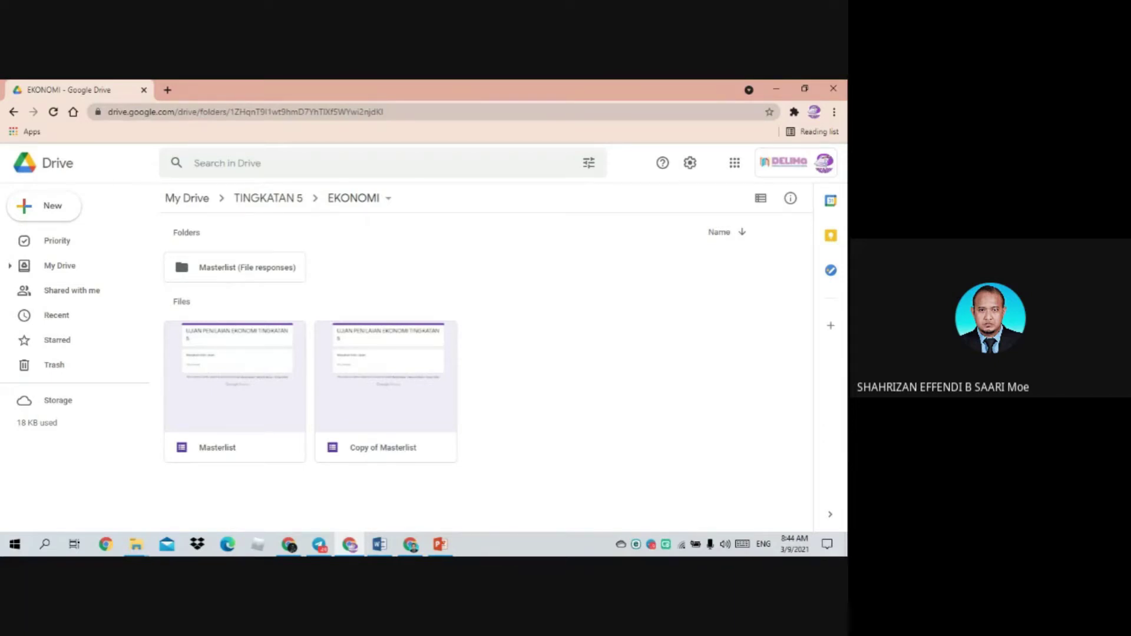
{"action": "right_click", "coordinate": [430, 413]}
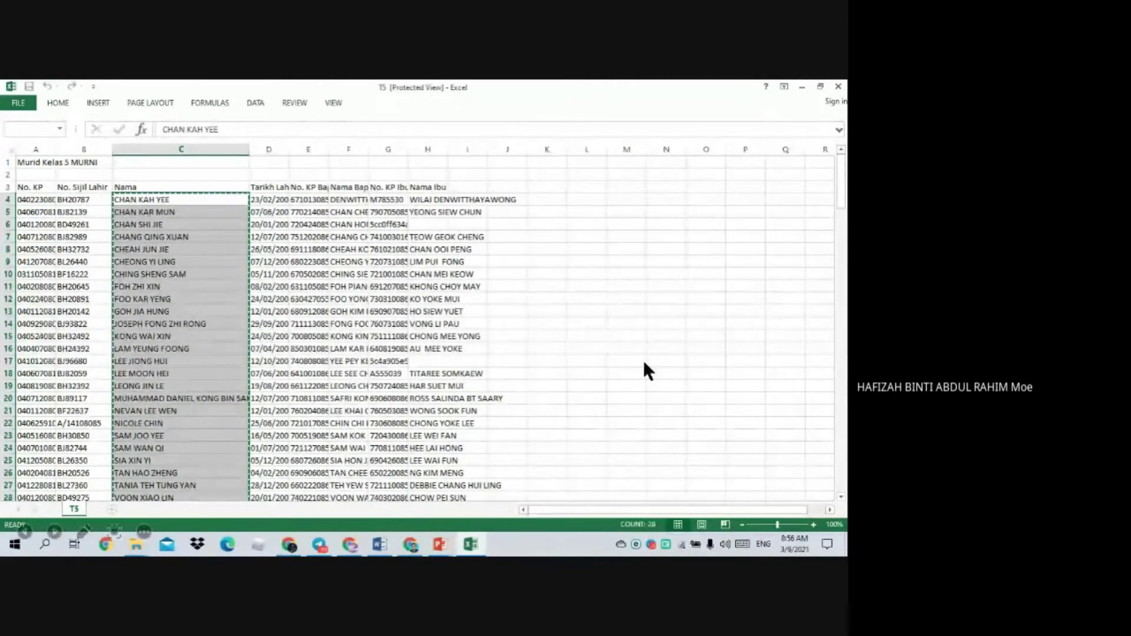
- Switch to the BORANG KEHADIRAN SEJARAH PdPR T3 form and examine the student names offered for Nama Murid 3 Setia
{"action": "key", "text": "alt+Tab"}
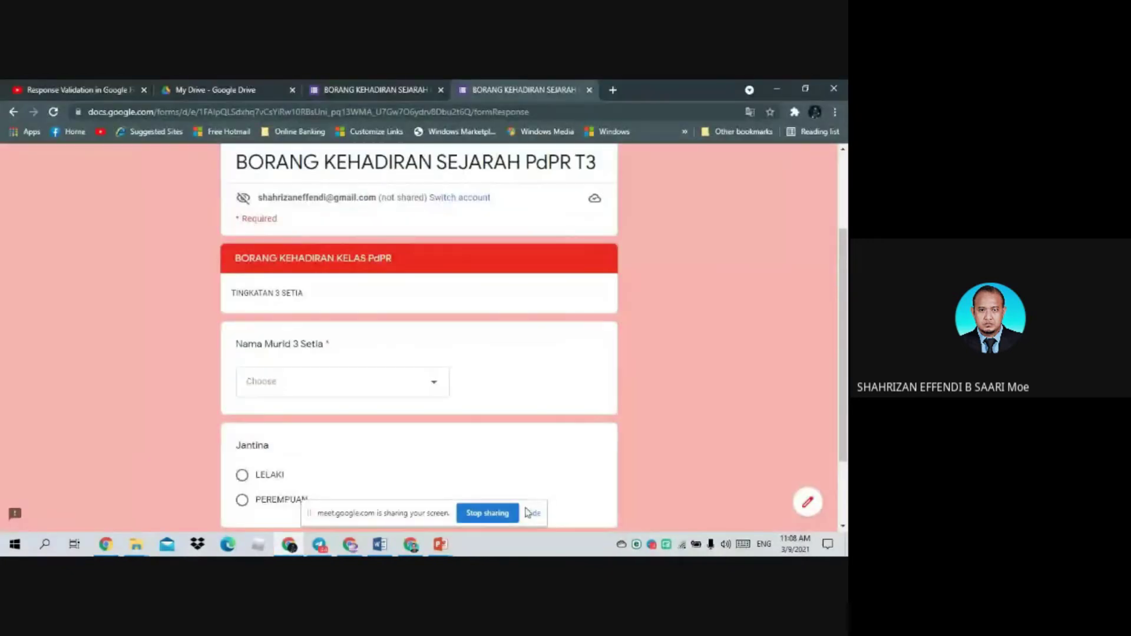
{"action": "left_click", "coordinate": [533, 514]}
{"action": "left_click", "coordinate": [442, 388]}
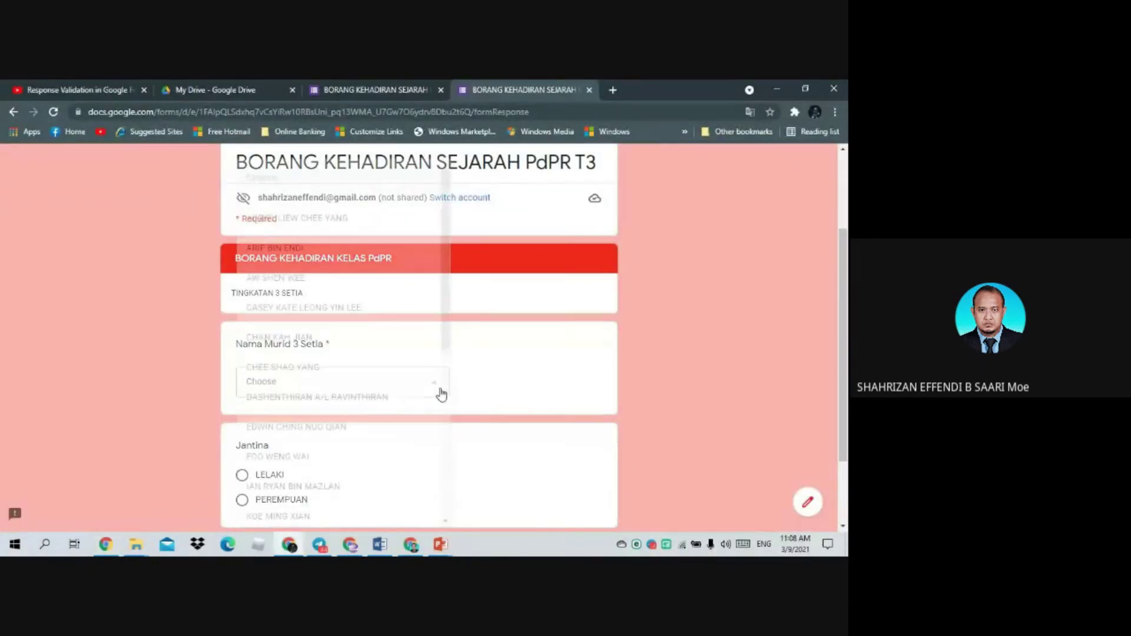
{"action": "left_click", "coordinate": [517, 373]}
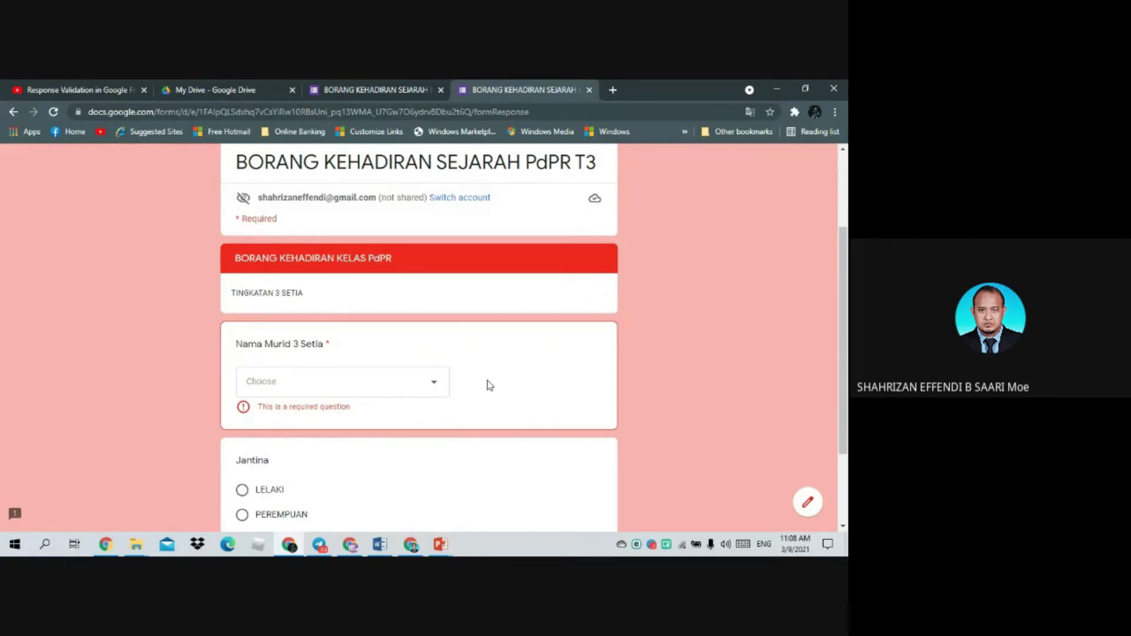
{"action": "left_click", "coordinate": [439, 394]}
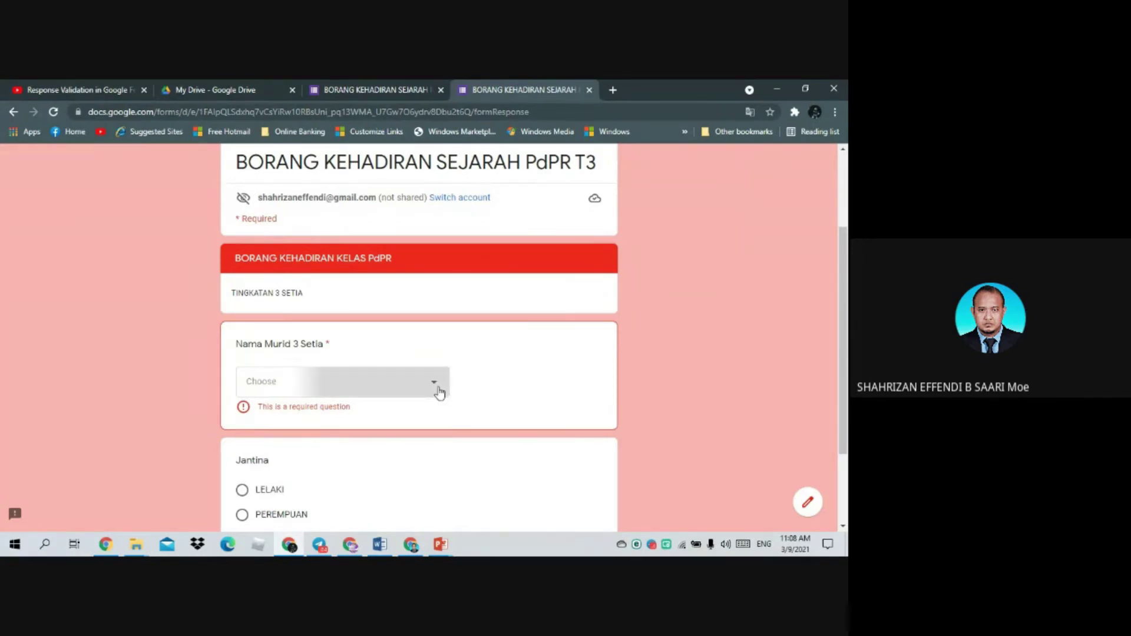
{"action": "scroll", "coordinate": [387, 362], "scroll_direction": "down", "scroll_amount": 5}
{"action": "scroll", "coordinate": [387, 362], "scroll_direction": "down", "scroll_amount": 1}
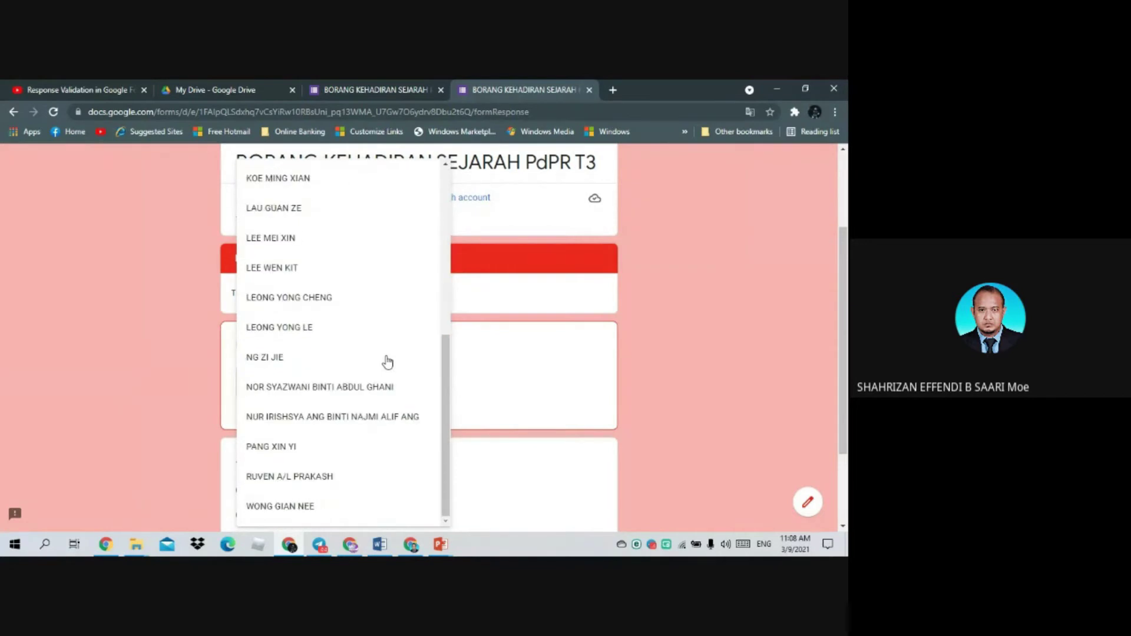
{"action": "scroll", "coordinate": [379, 392], "scroll_direction": "up", "scroll_amount": 5}
{"action": "scroll", "coordinate": [374, 390], "scroll_direction": "down", "scroll_amount": 2}
{"action": "scroll", "coordinate": [374, 390], "scroll_direction": "down", "scroll_amount": 1}
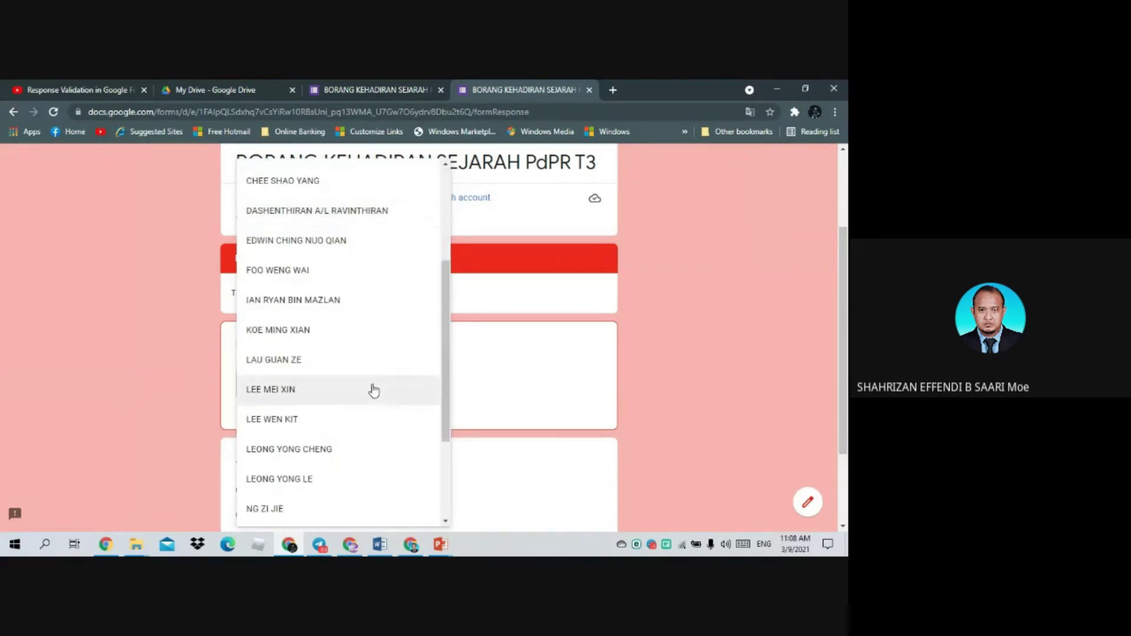
{"action": "scroll", "coordinate": [373, 391], "scroll_direction": "down", "scroll_amount": 3}
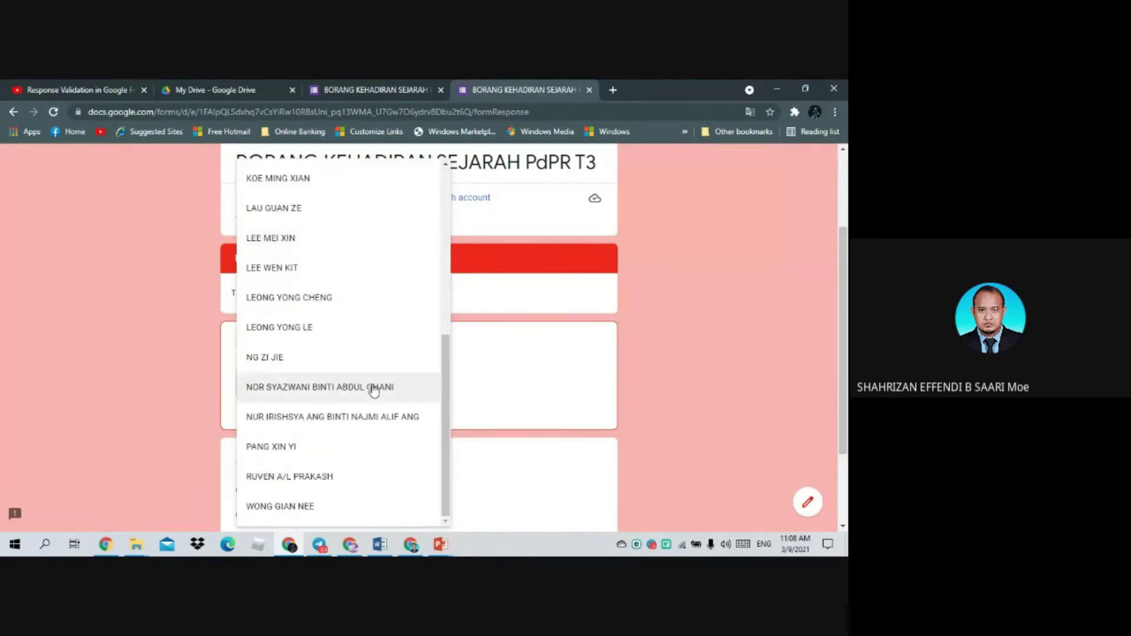
{"action": "scroll", "coordinate": [373, 391], "scroll_direction": "up", "scroll_amount": 4}
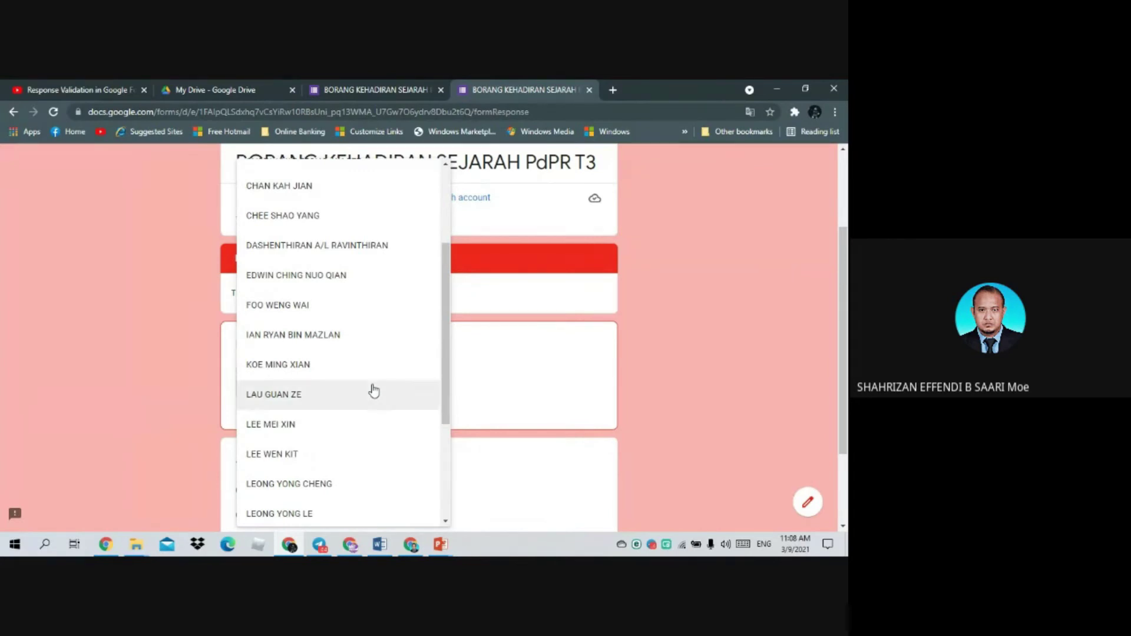
{"action": "scroll", "coordinate": [373, 390], "scroll_direction": "down", "scroll_amount": 3}
{"action": "scroll", "coordinate": [373, 390], "scroll_direction": "up", "scroll_amount": 3}
{"action": "left_click", "coordinate": [768, 373]}
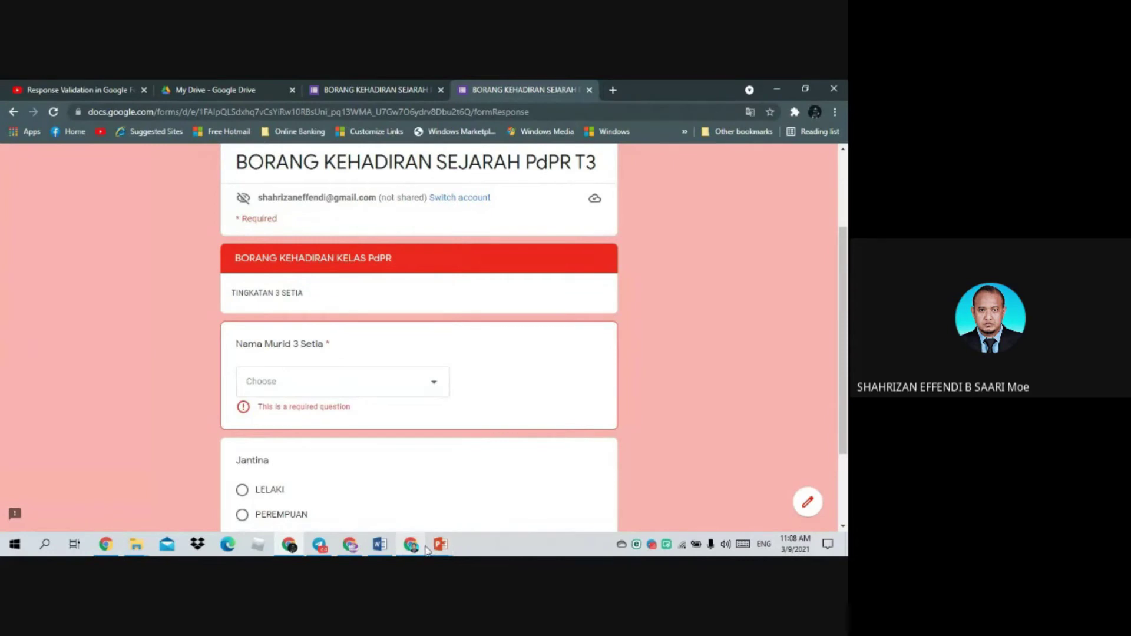
- Switch to the Google Meet call and stop presenting the screen
{"action": "mouse_move", "coordinate": [423, 551]}
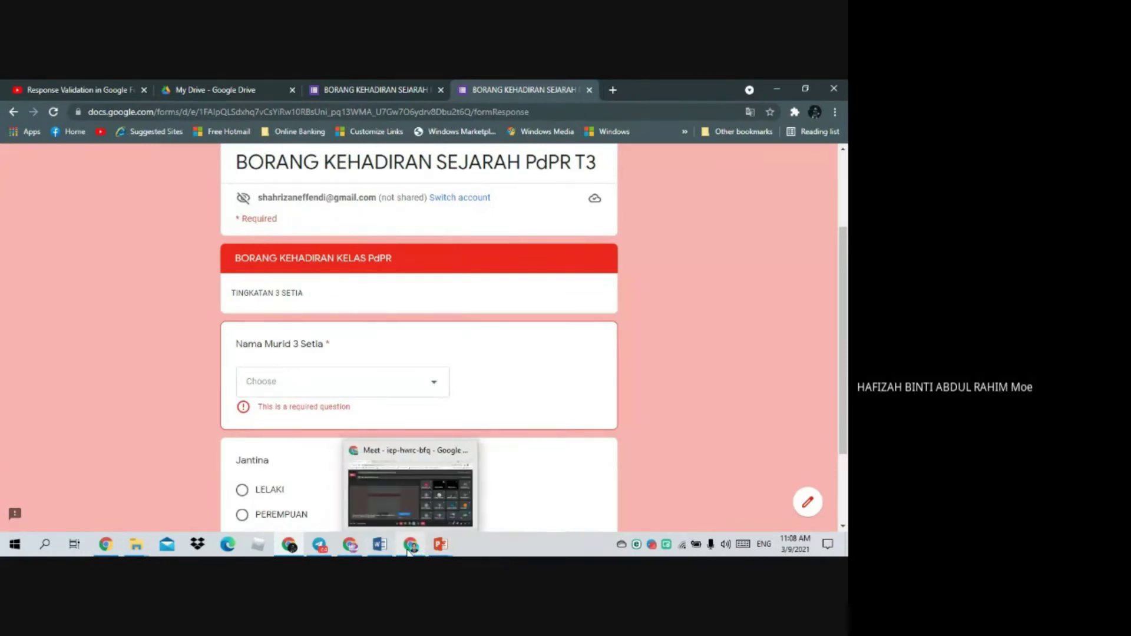
{"action": "left_click", "coordinate": [398, 471]}
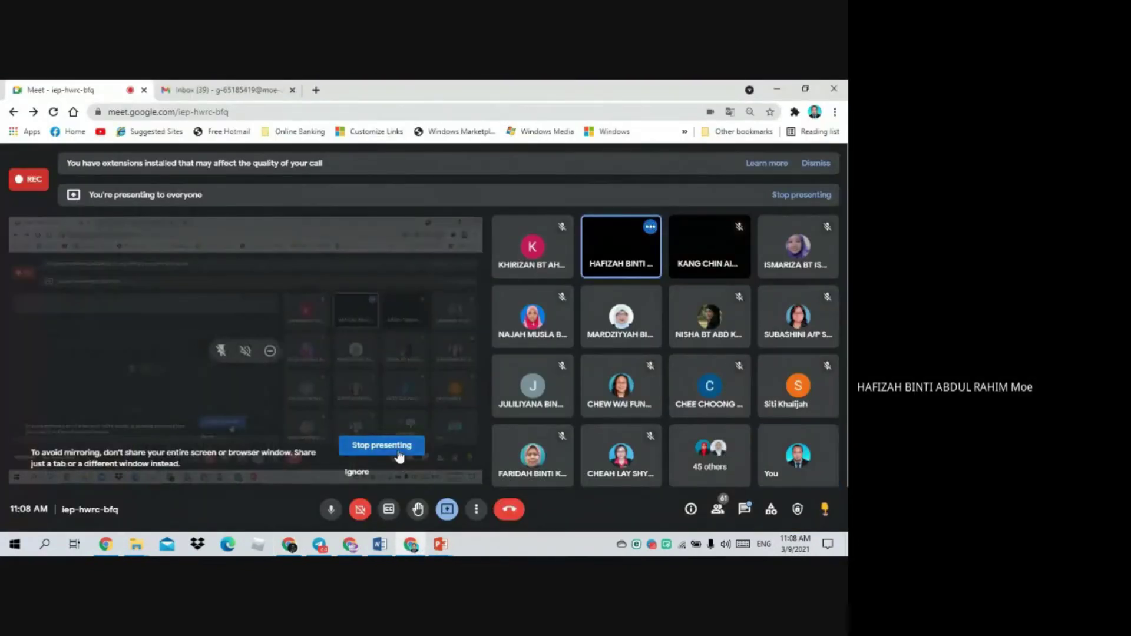
{"action": "left_click", "coordinate": [398, 451]}
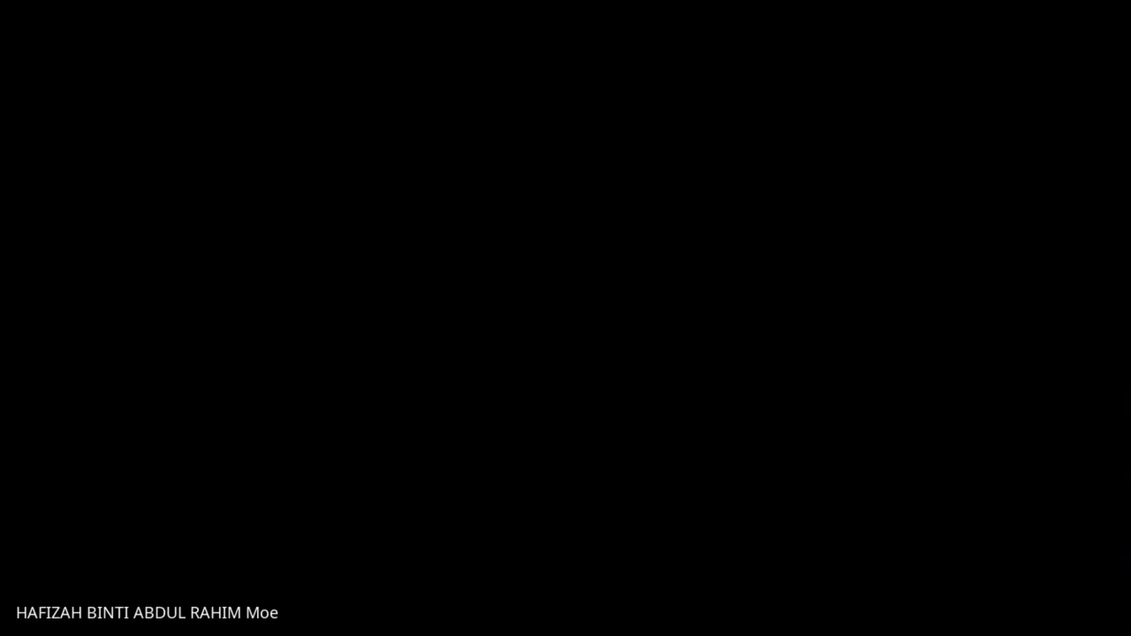
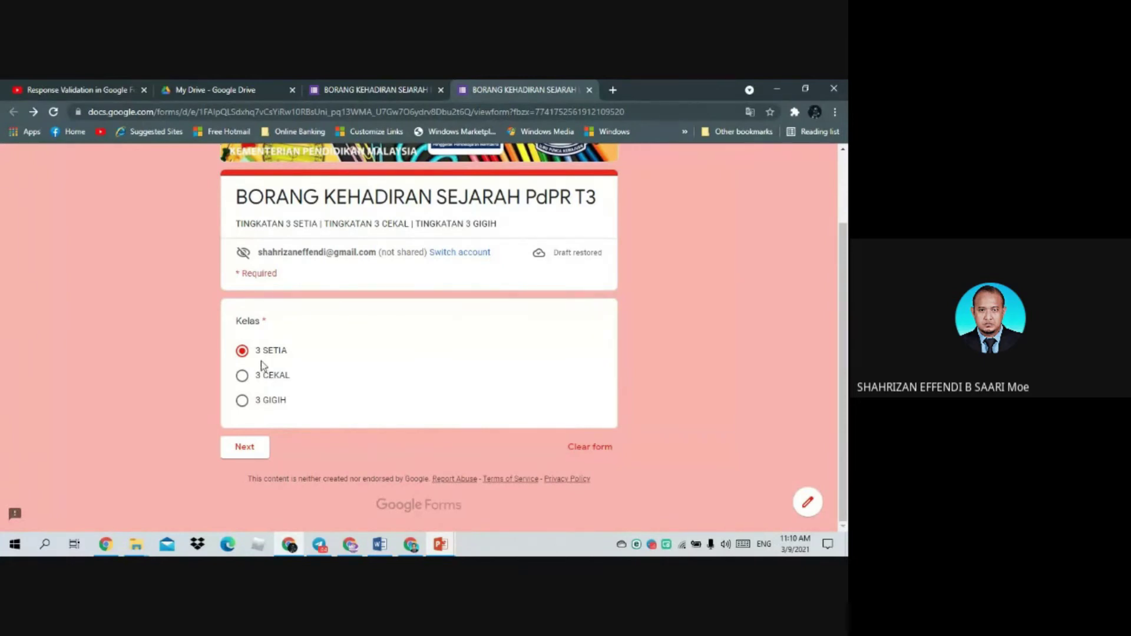
- Continue the attendance form with class 3 SETIA and examine the choices in its Nama Murid 3 Setia list
{"action": "left_click", "coordinate": [250, 451]}
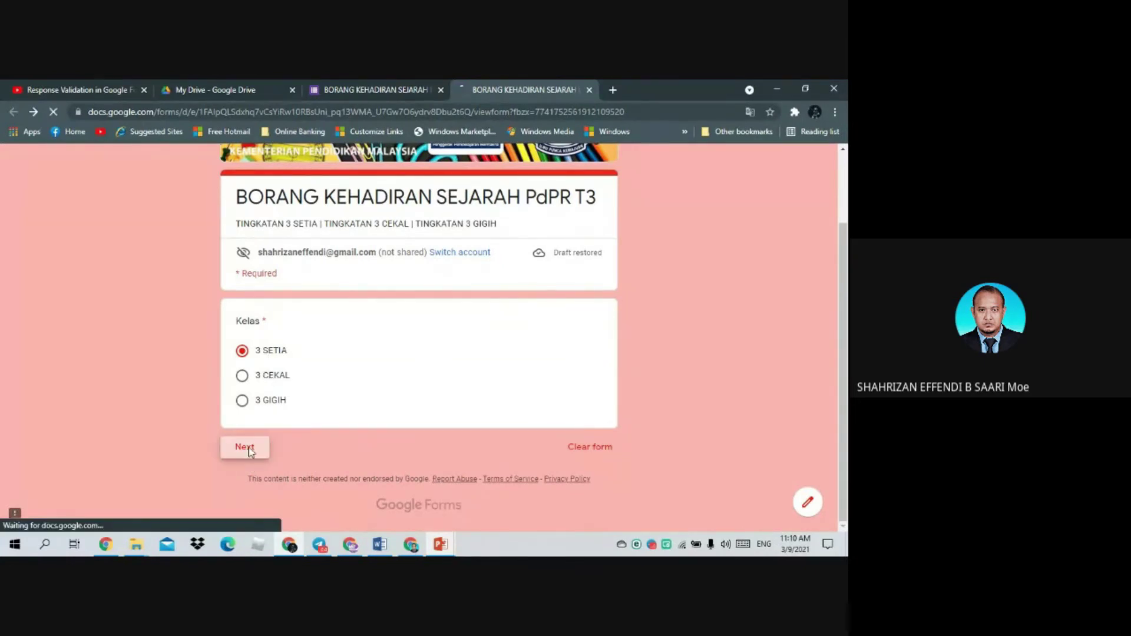
{"action": "scroll", "coordinate": [371, 377], "scroll_direction": "down", "scroll_amount": 3}
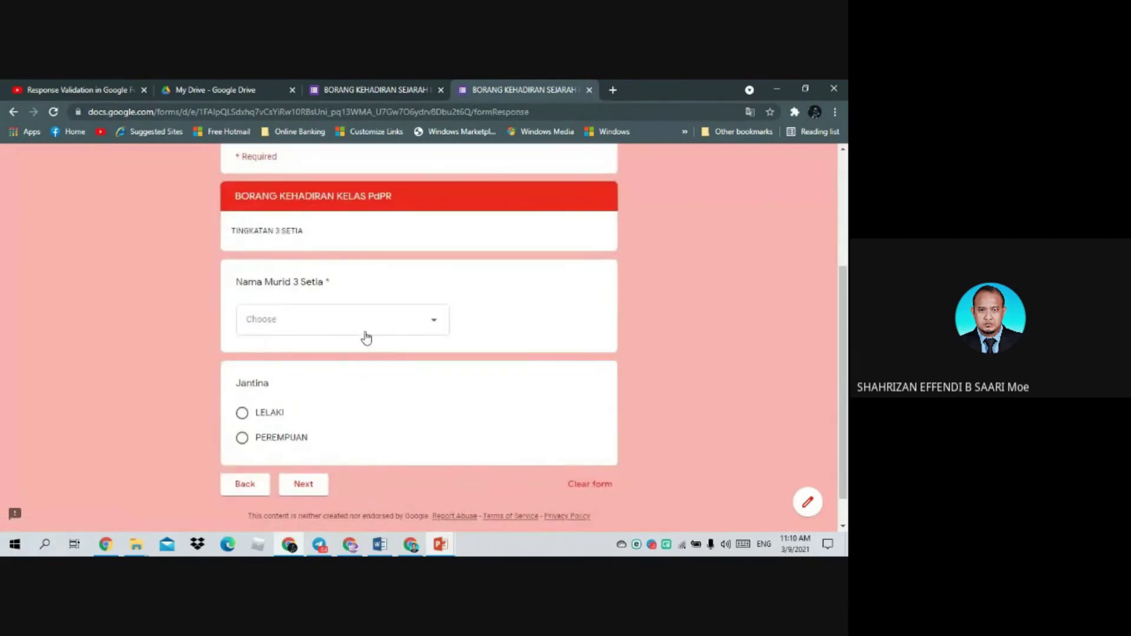
{"action": "left_click", "coordinate": [365, 335]}
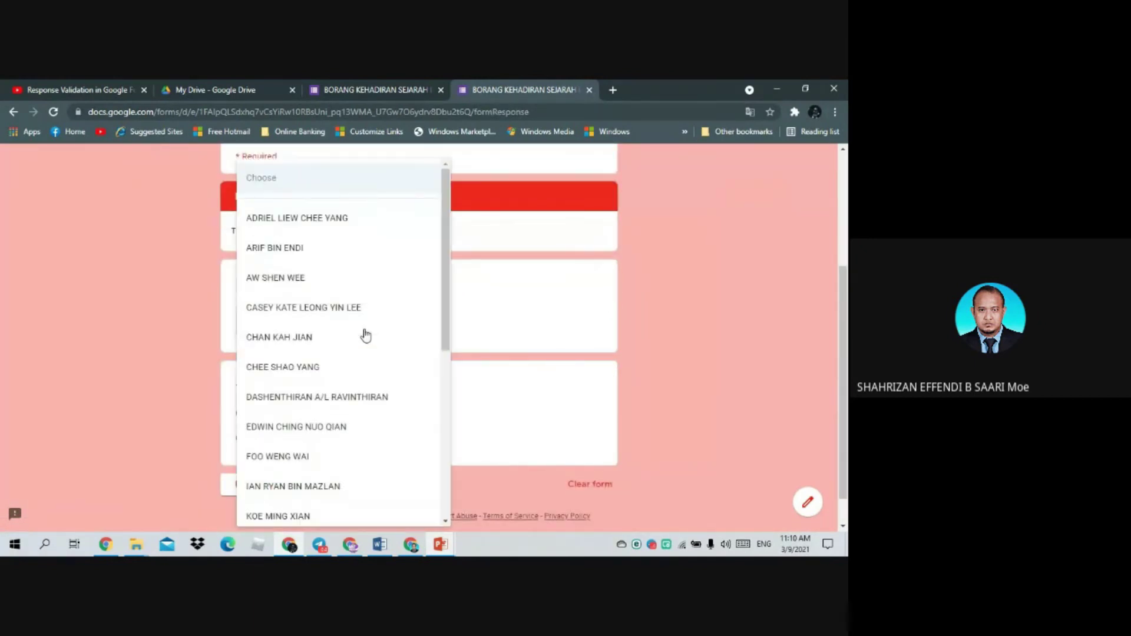
{"action": "scroll", "coordinate": [366, 335], "scroll_direction": "down", "scroll_amount": 2}
{"action": "scroll", "coordinate": [366, 335], "scroll_direction": "down", "scroll_amount": 2}
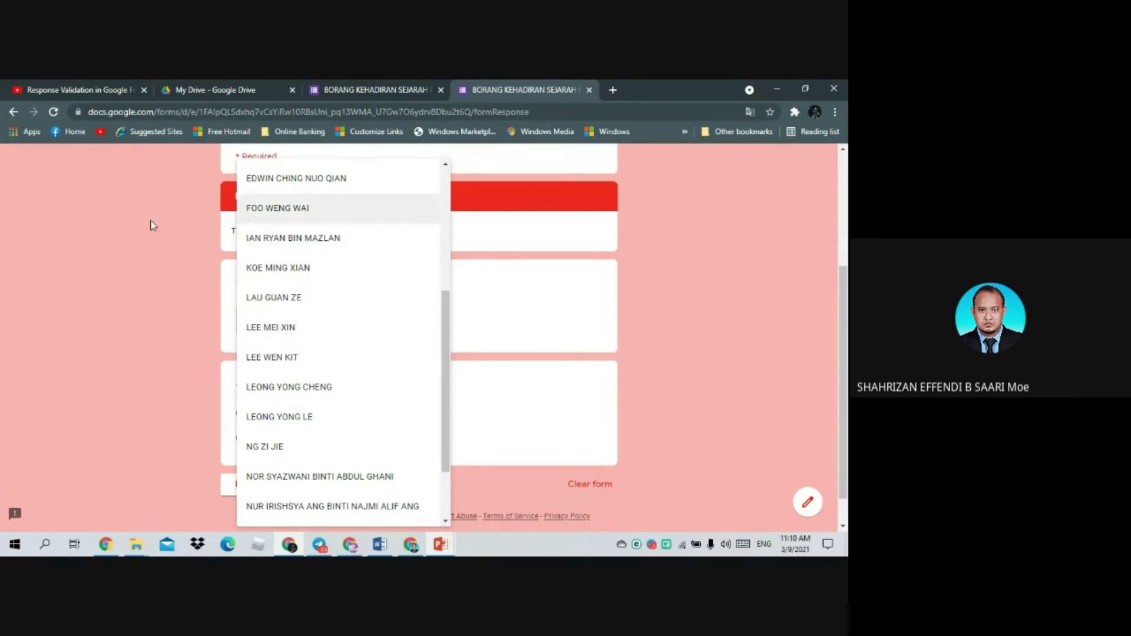
{"action": "left_click", "coordinate": [130, 229]}
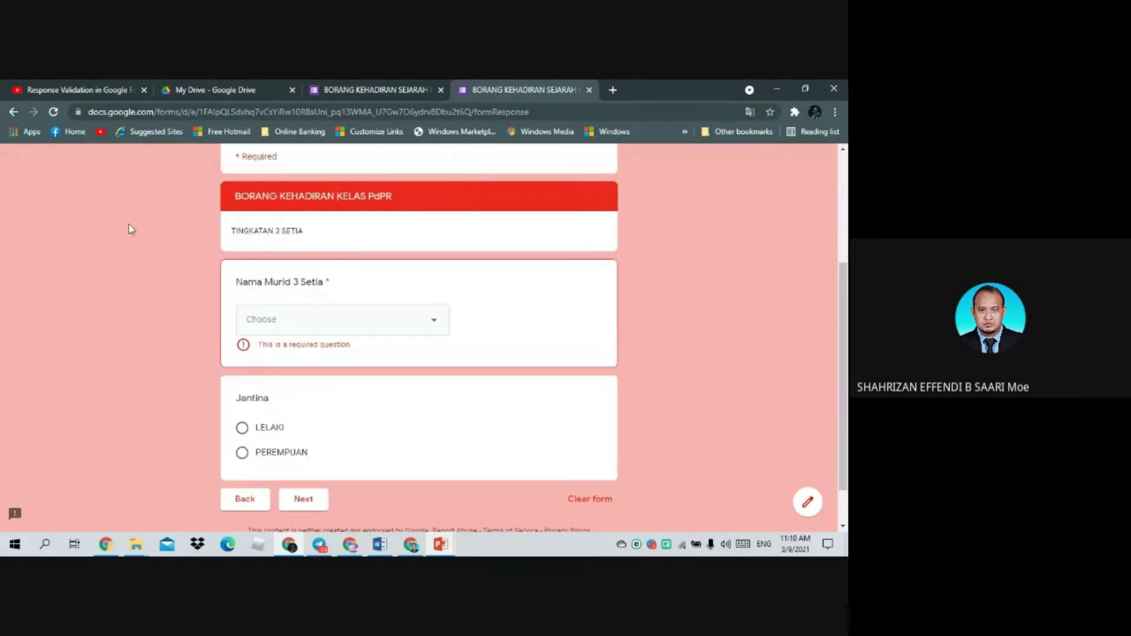
{"action": "left_click", "coordinate": [346, 321]}
{"action": "scroll", "coordinate": [353, 336], "scroll_direction": "down", "scroll_amount": 5}
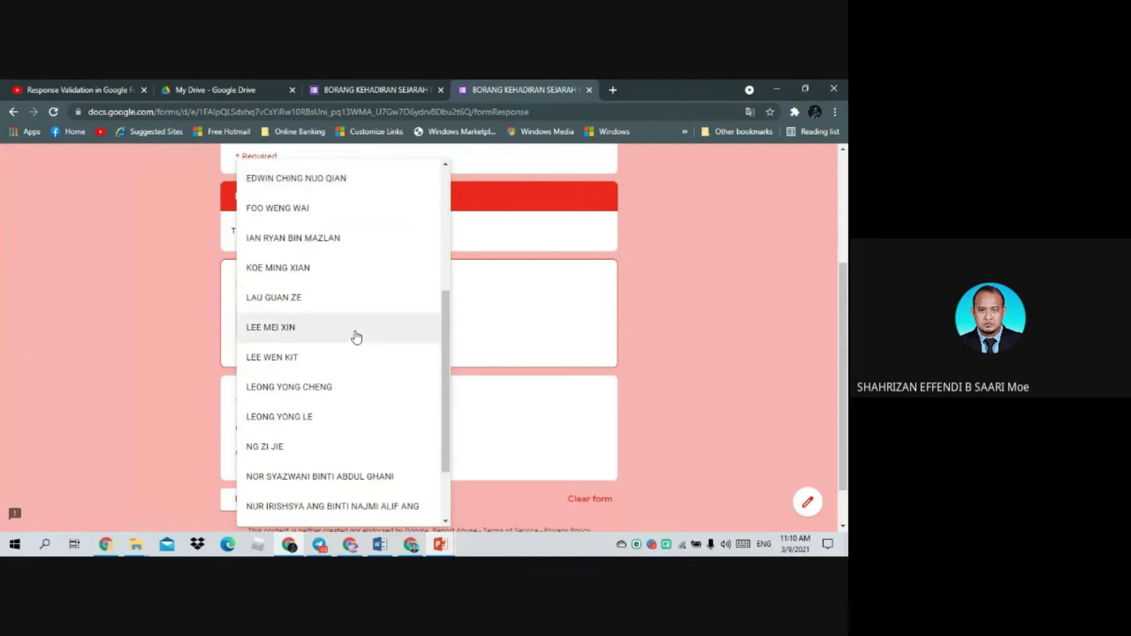
{"action": "scroll", "coordinate": [356, 337], "scroll_direction": "down", "scroll_amount": 1}
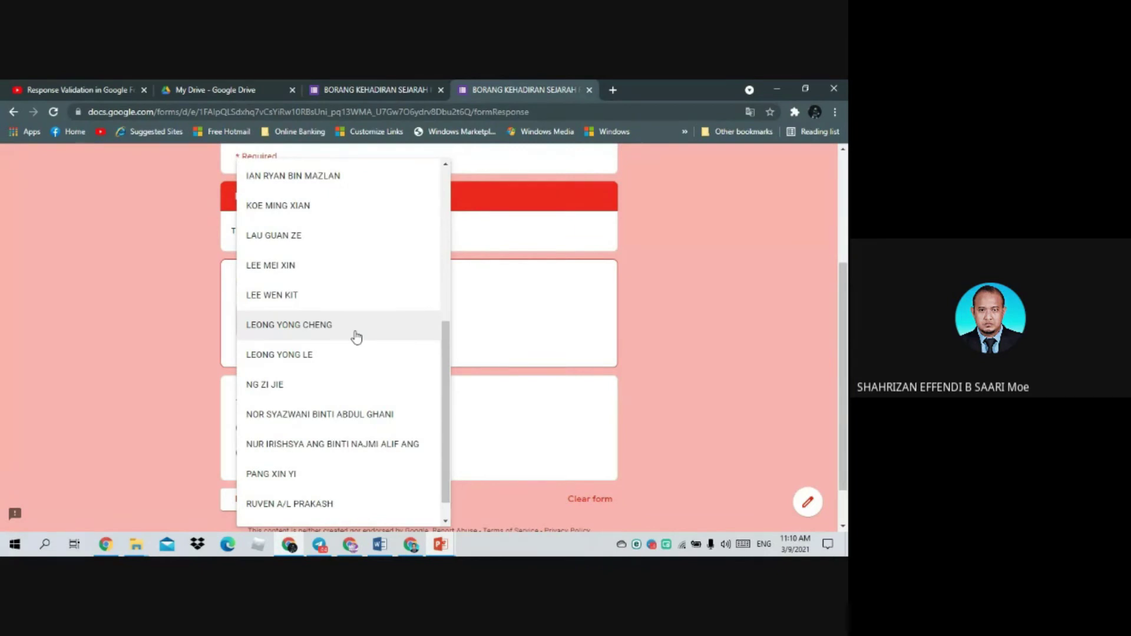
{"action": "left_click", "coordinate": [157, 333]}
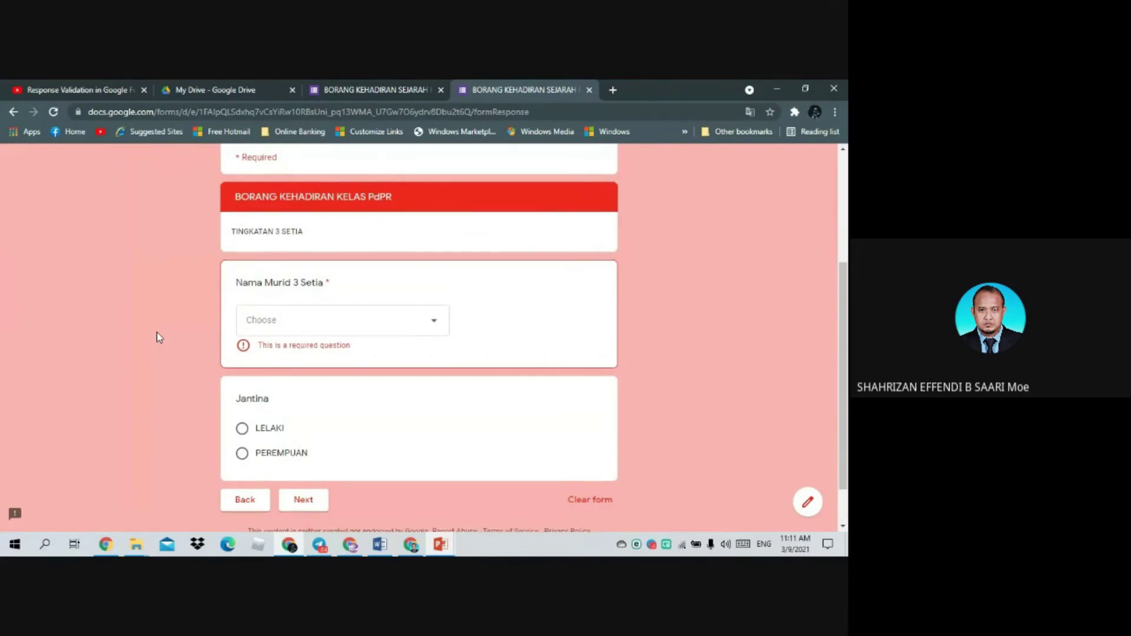
{"action": "scroll", "coordinate": [157, 332], "scroll_direction": "up", "scroll_amount": 2}
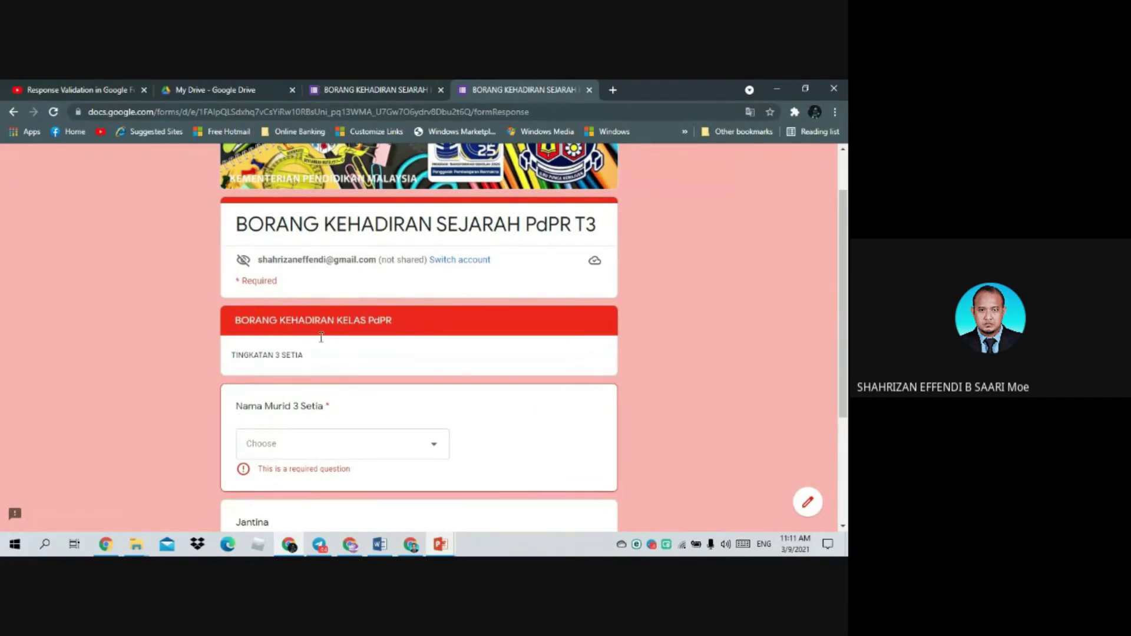
- Return to the Google Meet call and end the screen presentation
{"action": "mouse_move", "coordinate": [291, 549]}
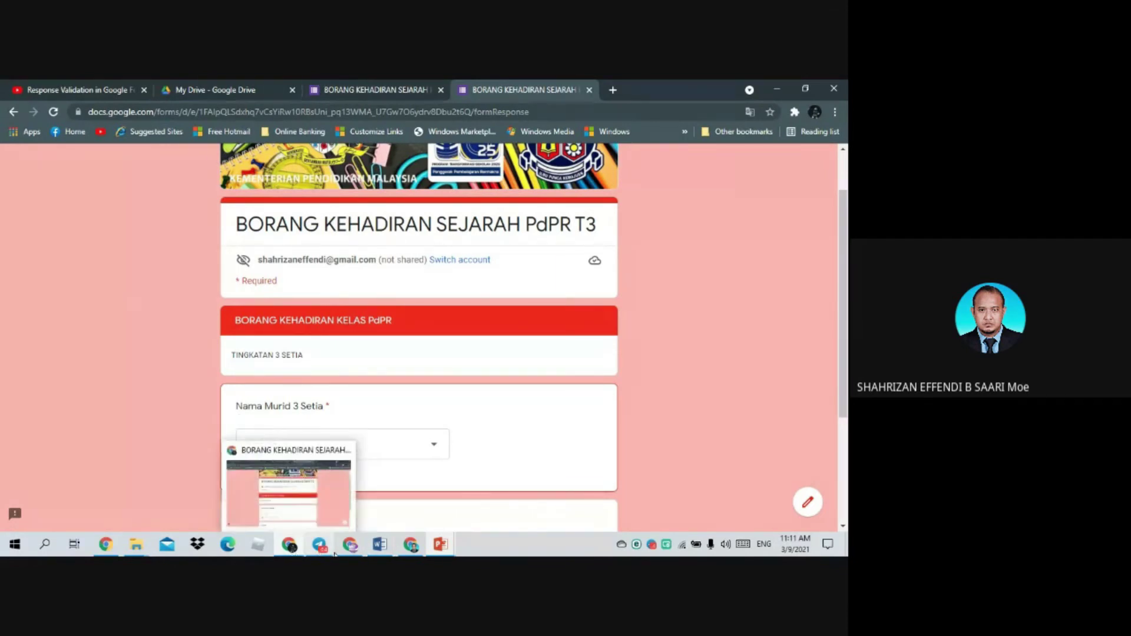
{"action": "left_click", "coordinate": [412, 547]}
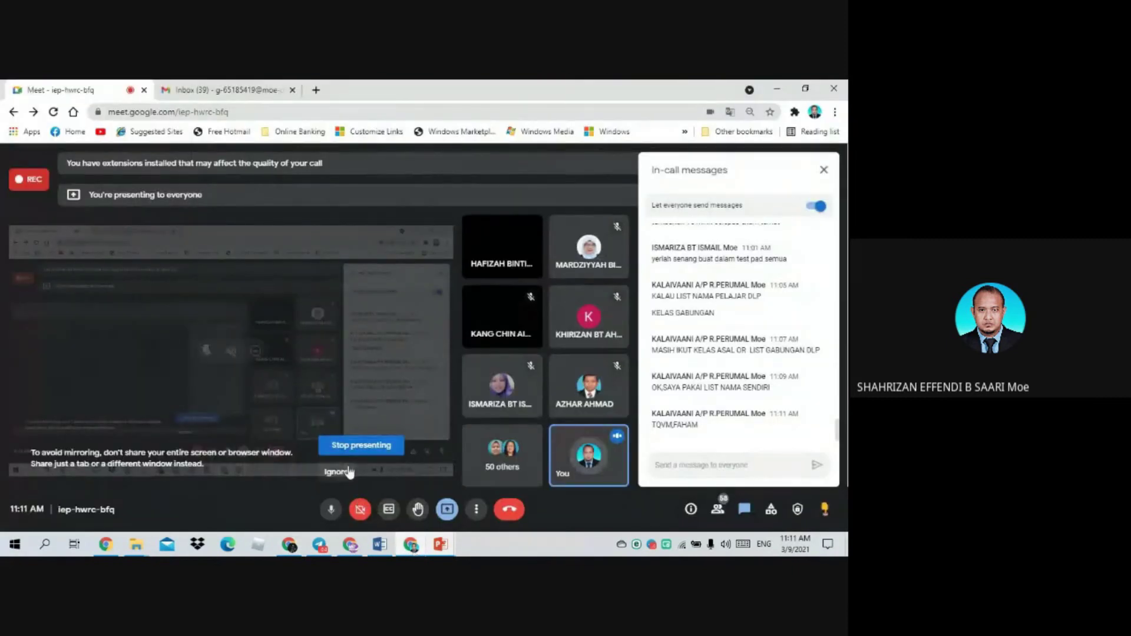
{"action": "left_click", "coordinate": [349, 448]}
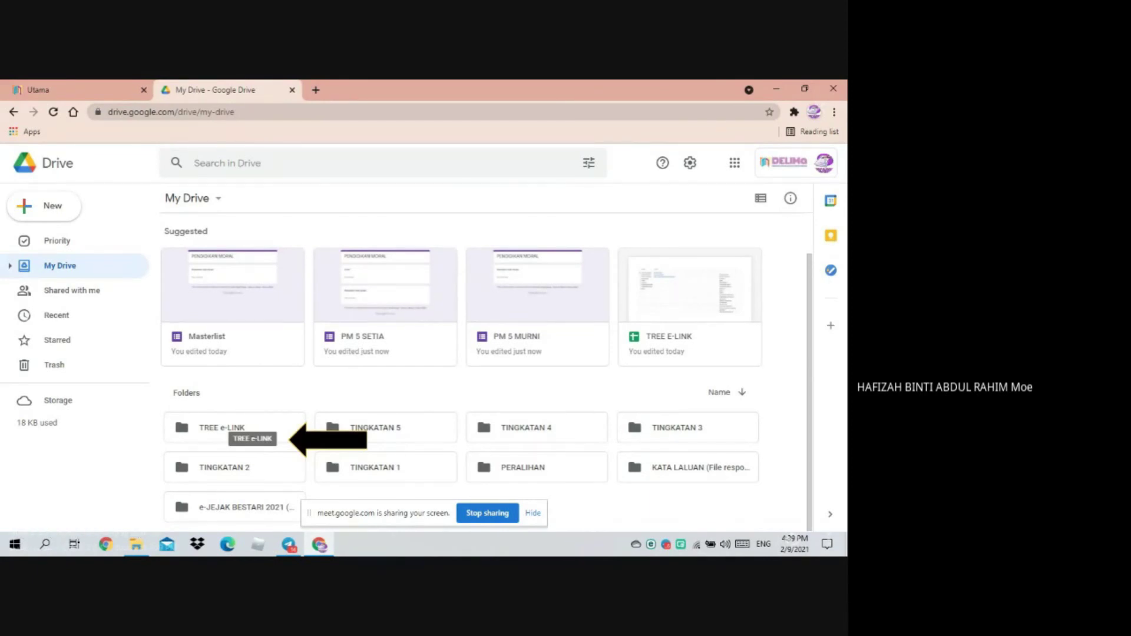
- Open the TREE e-LINK folder in My Drive in Google Drive
{"action": "double_click", "coordinate": [238, 428]}
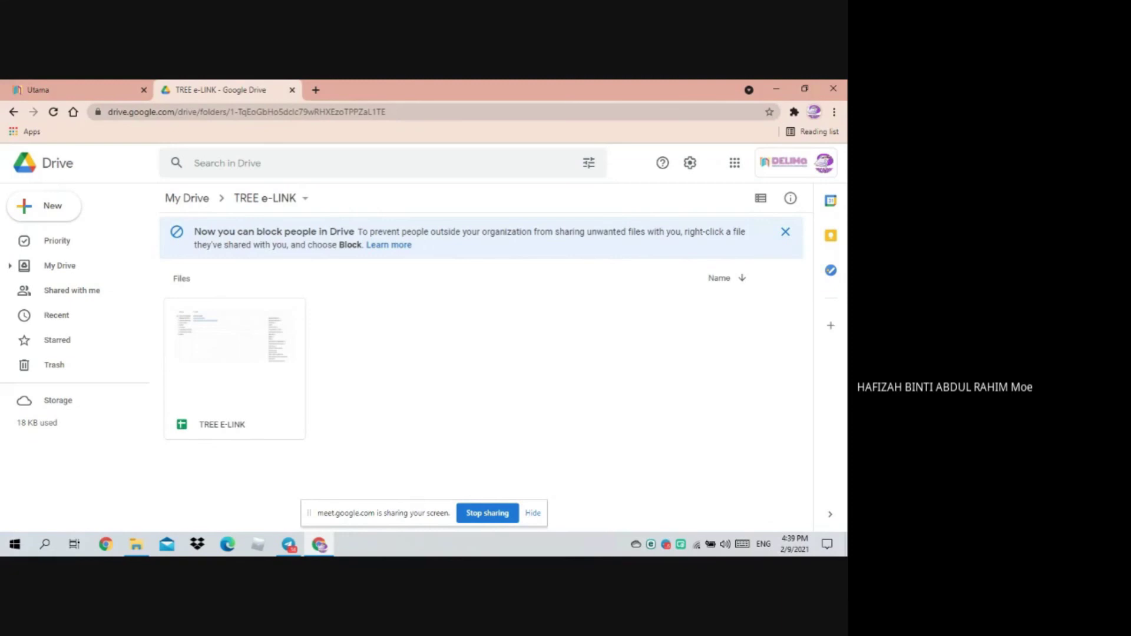